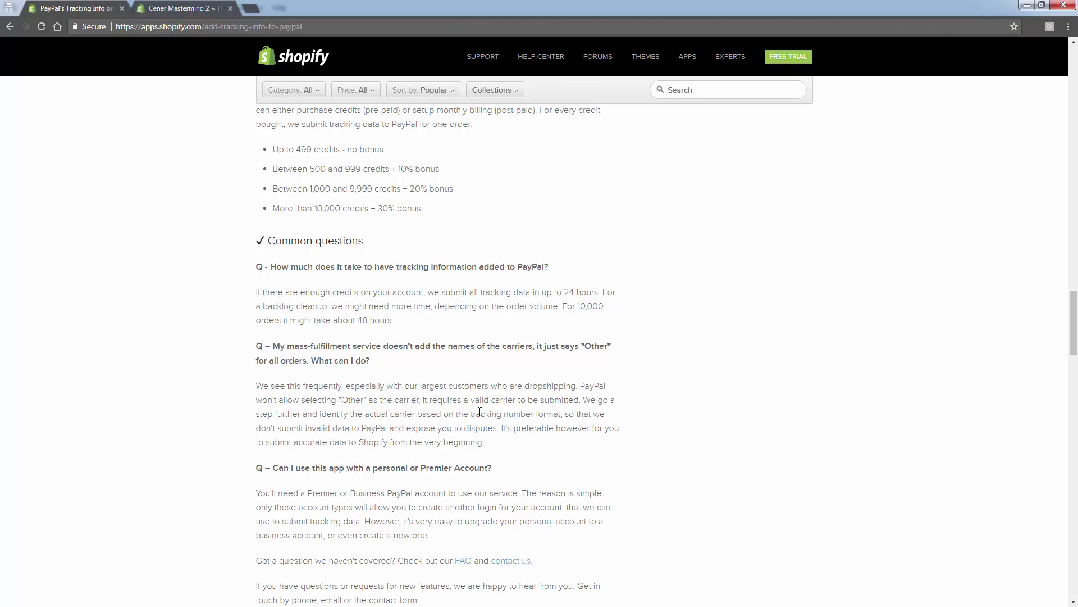
Read the listing's common questions, focusing on how carriers are identified from the tracking number format.
{"action": "left_click_drag", "start_coordinate": [471, 414], "coordinate": [562, 418]}
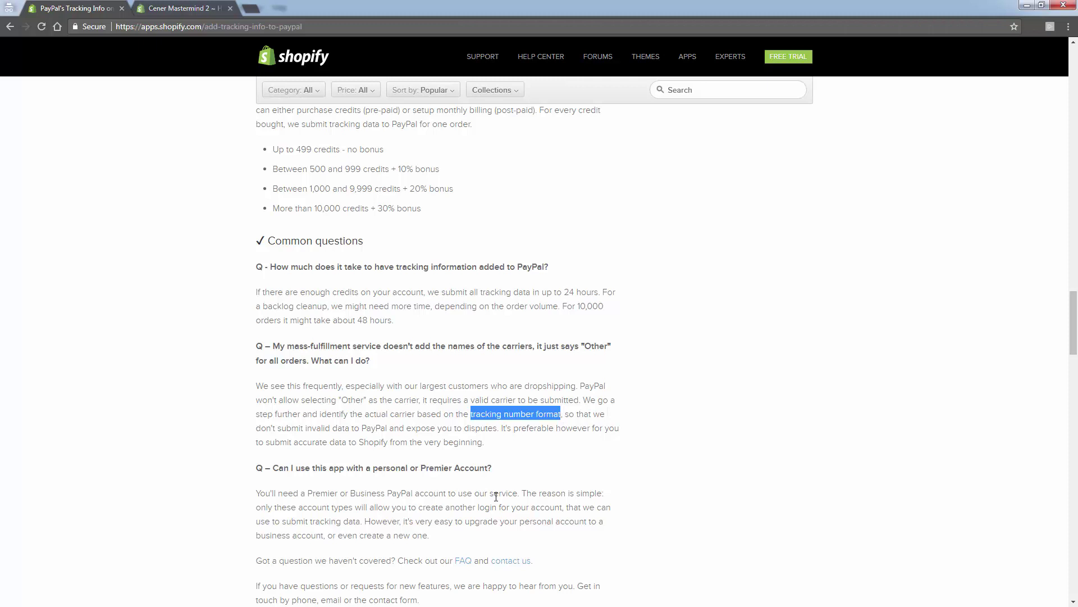
{"action": "left_click", "coordinate": [500, 418]}
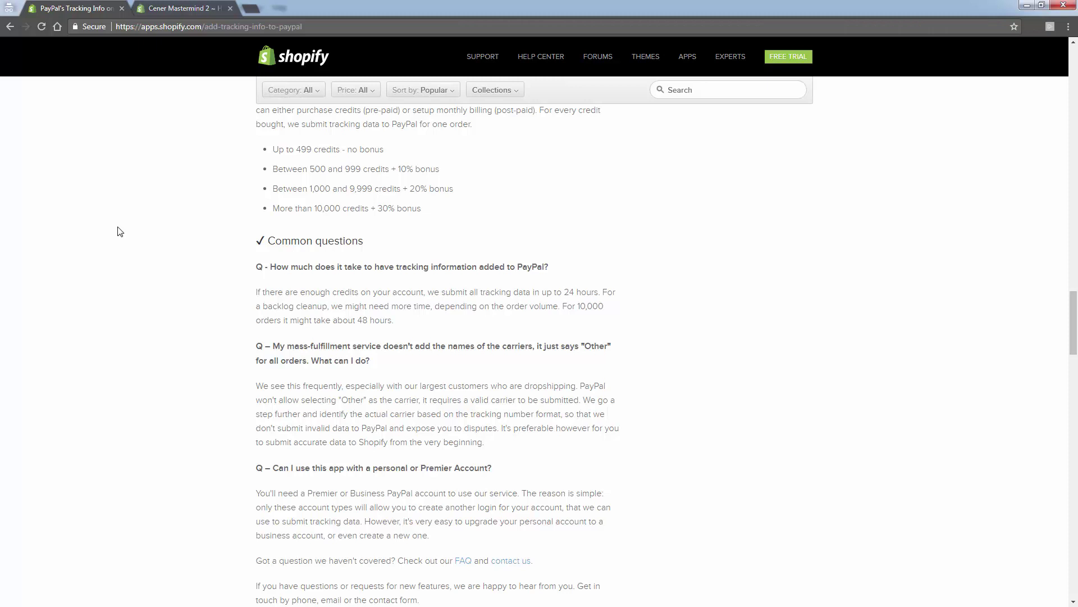
{"action": "scroll", "coordinate": [318, 333], "scroll_direction": "down", "scroll_amount": 1}
{"action": "scroll", "coordinate": [318, 332], "scroll_direction": "down", "scroll_amount": 1}
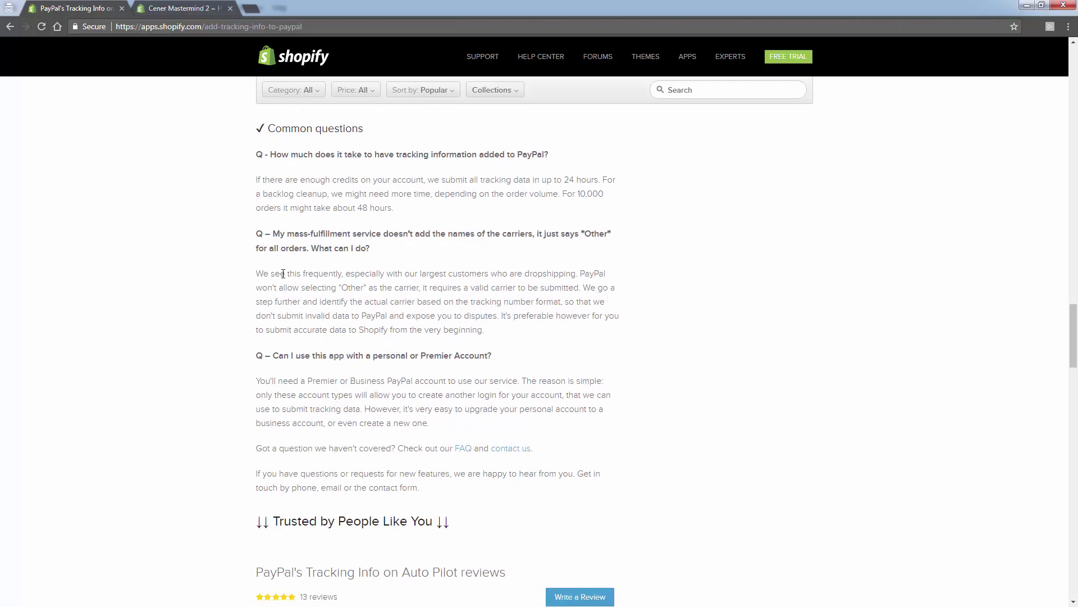
Get PayPal's Tracking Info on Auto Pilot from its listing and install it in the Cener Mastermind 2 store.
{"action": "scroll", "coordinate": [780, 329], "scroll_direction": "up", "scroll_amount": 20}
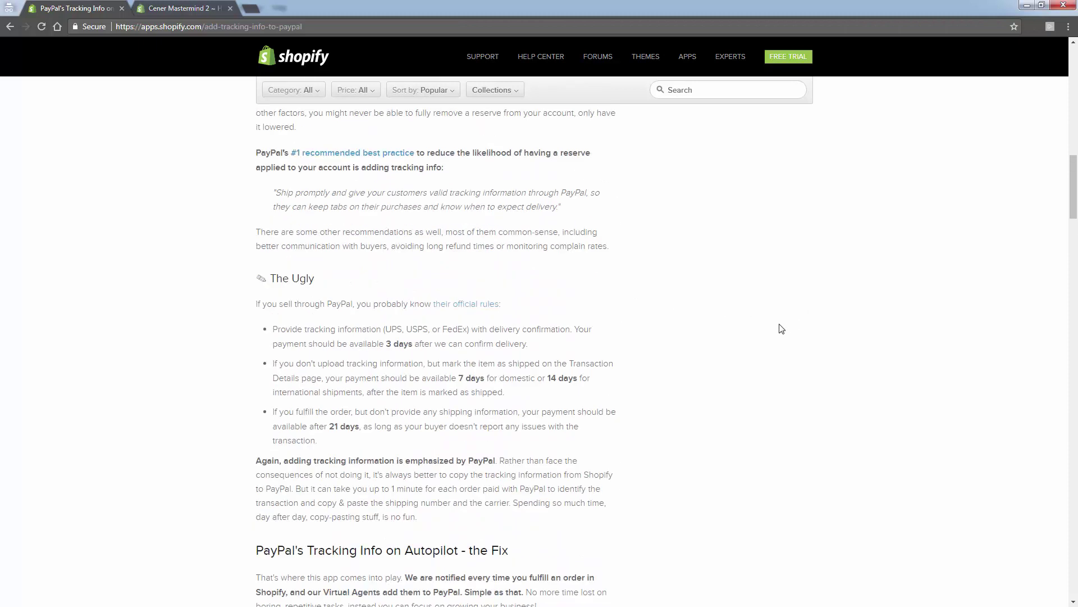
{"action": "scroll", "coordinate": [780, 329], "scroll_direction": "up", "scroll_amount": 10}
{"action": "left_click", "coordinate": [733, 186]}
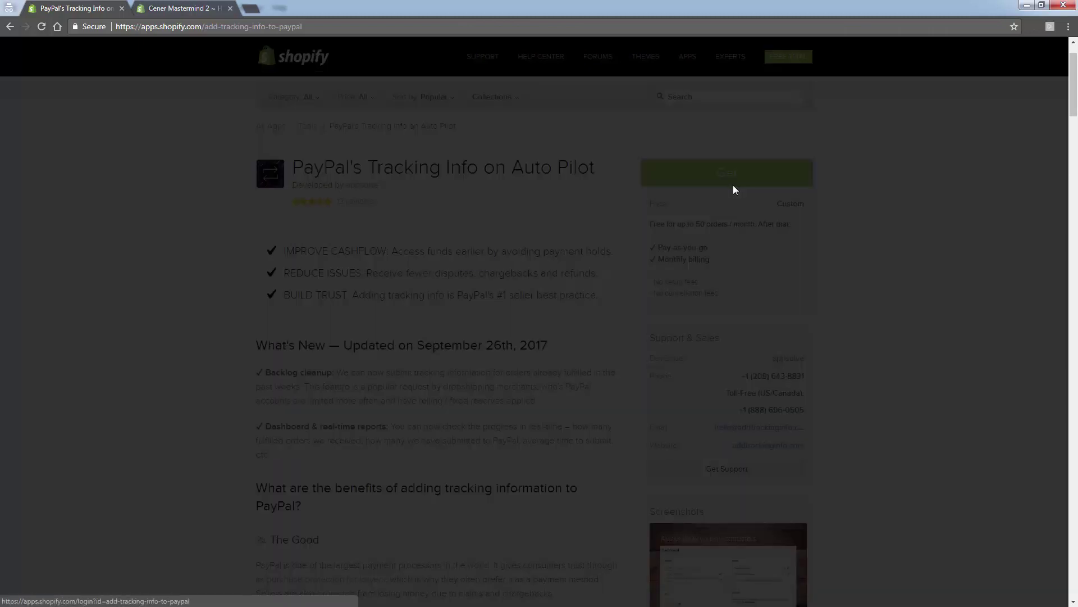
{"action": "left_click", "coordinate": [470, 267]}
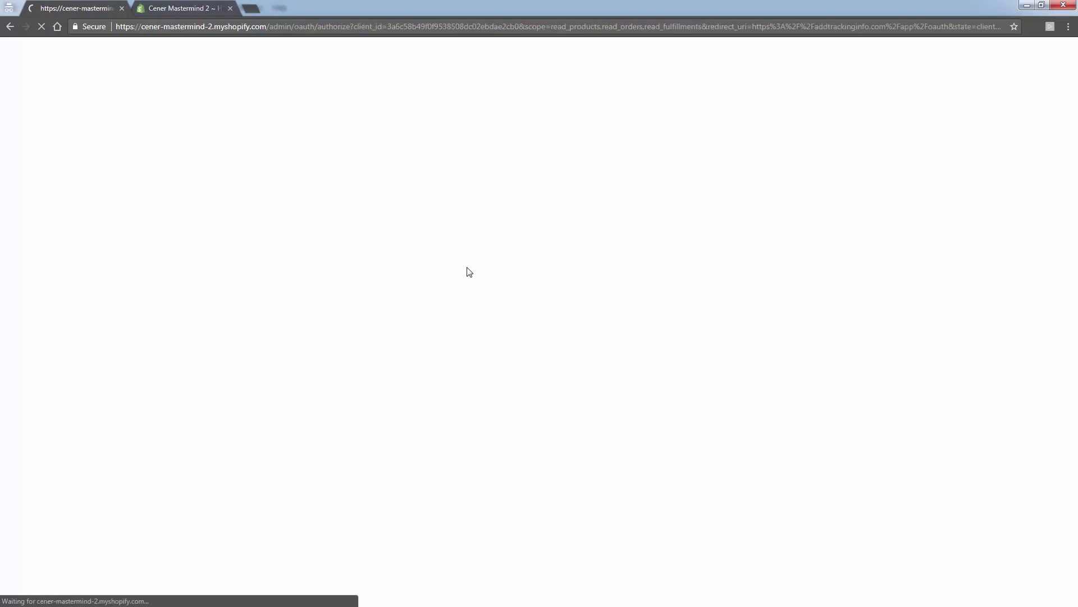
{"action": "left_click", "coordinate": [760, 353]}
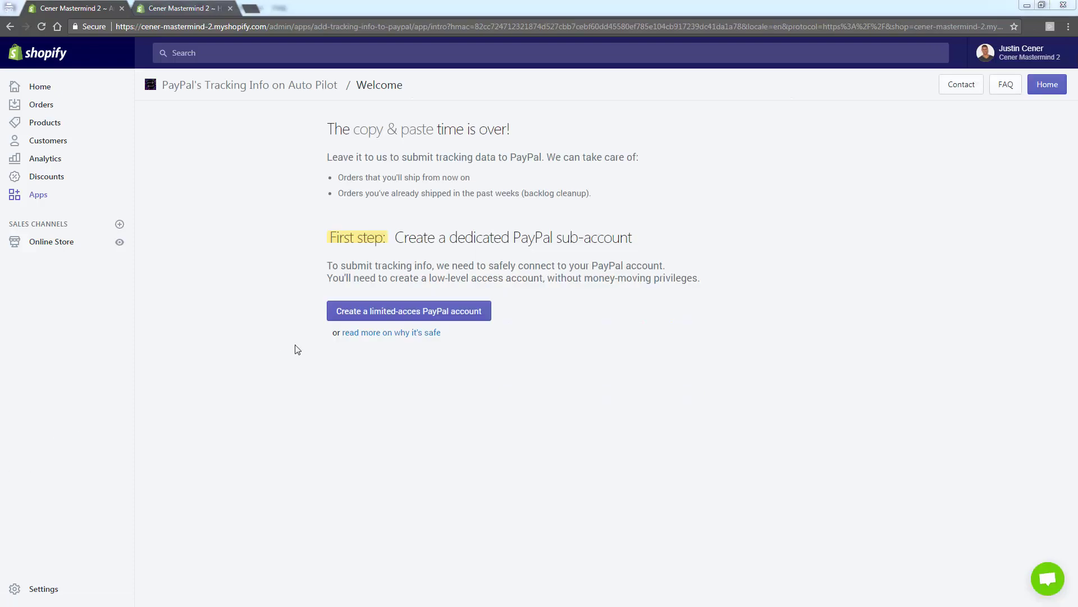
Open the limited-access PayPal account instructions and review the user ID, password and Virtual Agent permission to use.
{"action": "left_click", "coordinate": [365, 312]}
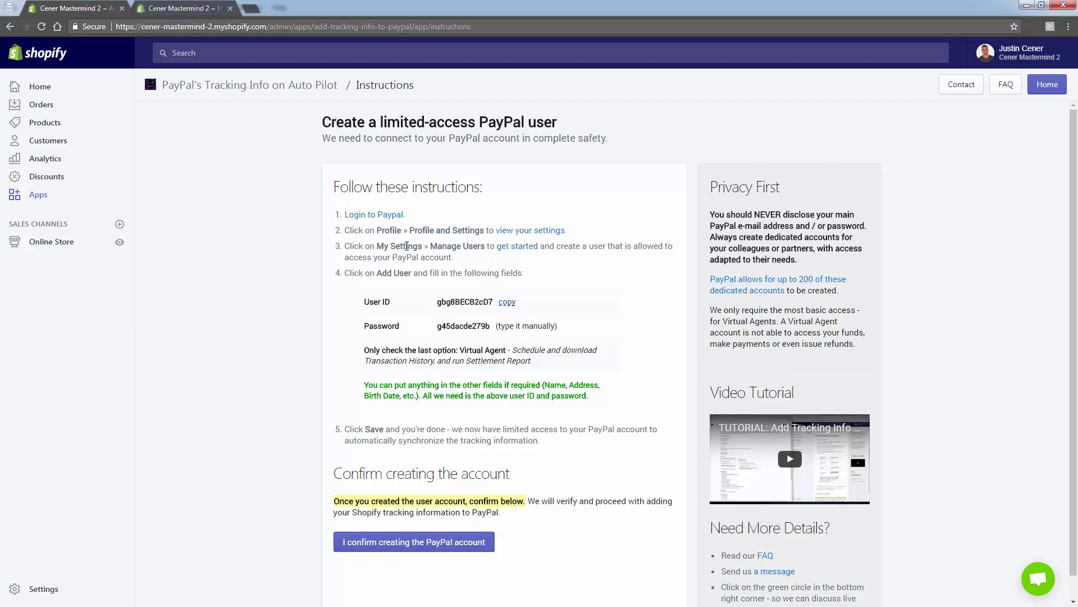
{"action": "double_click", "coordinate": [452, 304]}
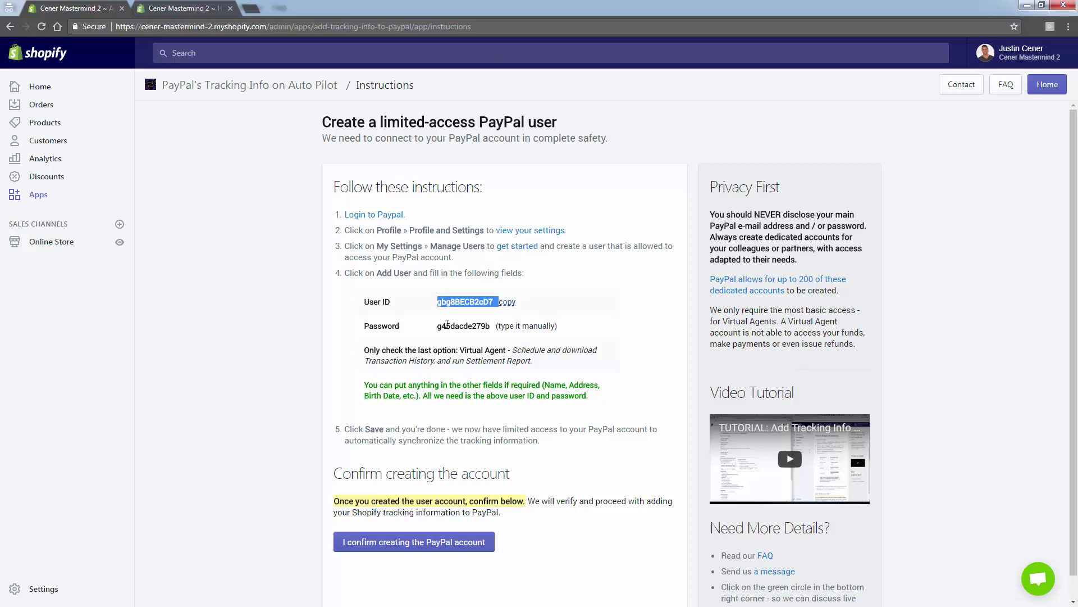
{"action": "double_click", "coordinate": [447, 328]}
{"action": "left_click", "coordinate": [317, 339]}
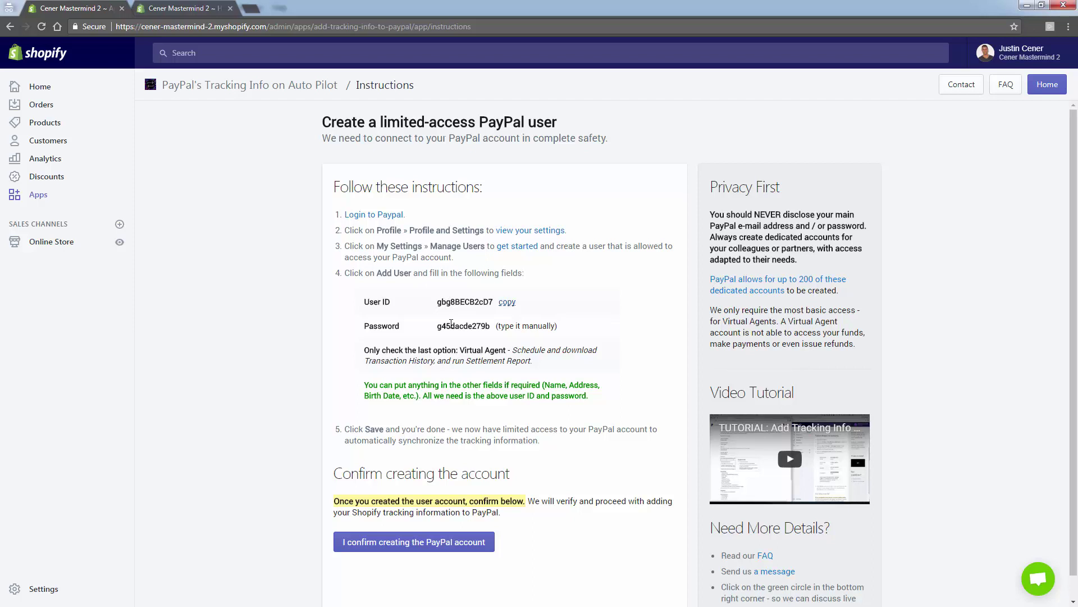
{"action": "left_click_drag", "start_coordinate": [365, 349], "coordinate": [560, 365]}
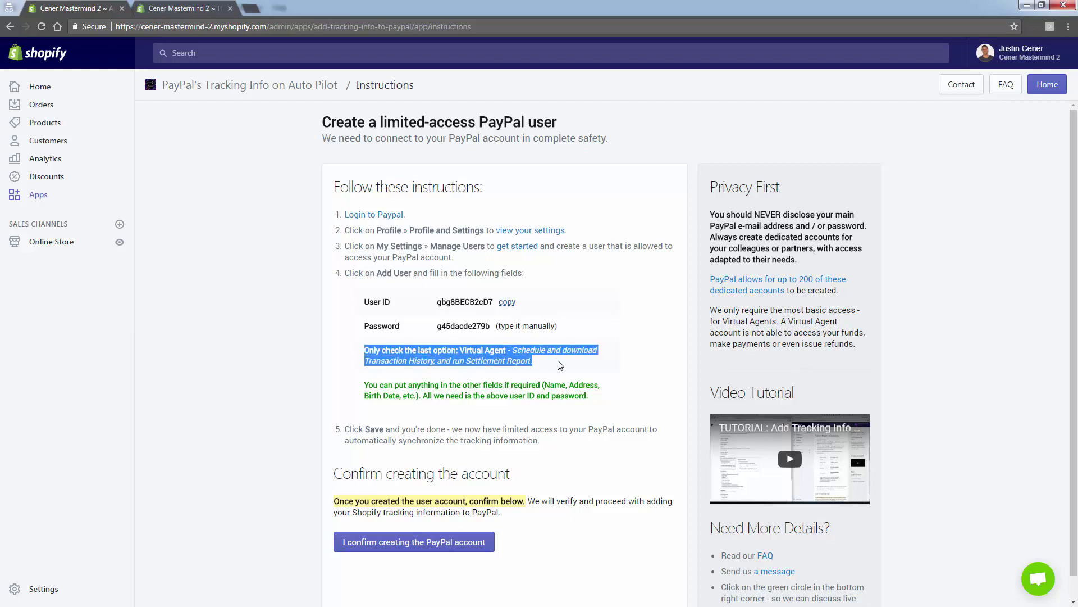
{"action": "left_click", "coordinate": [560, 365]}
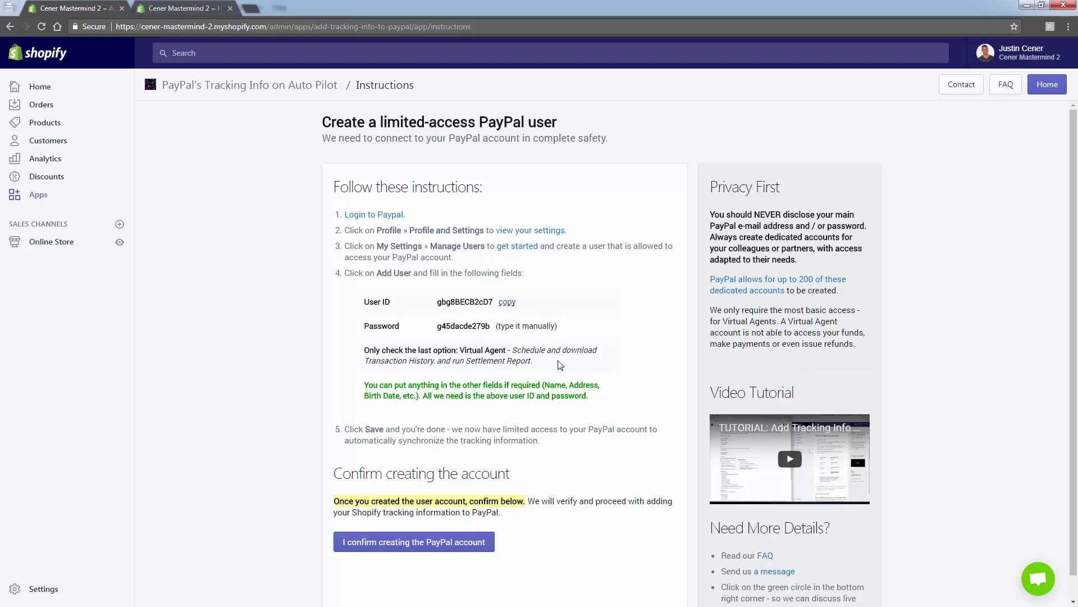
{"action": "left_click_drag", "start_coordinate": [511, 349], "coordinate": [538, 368]}
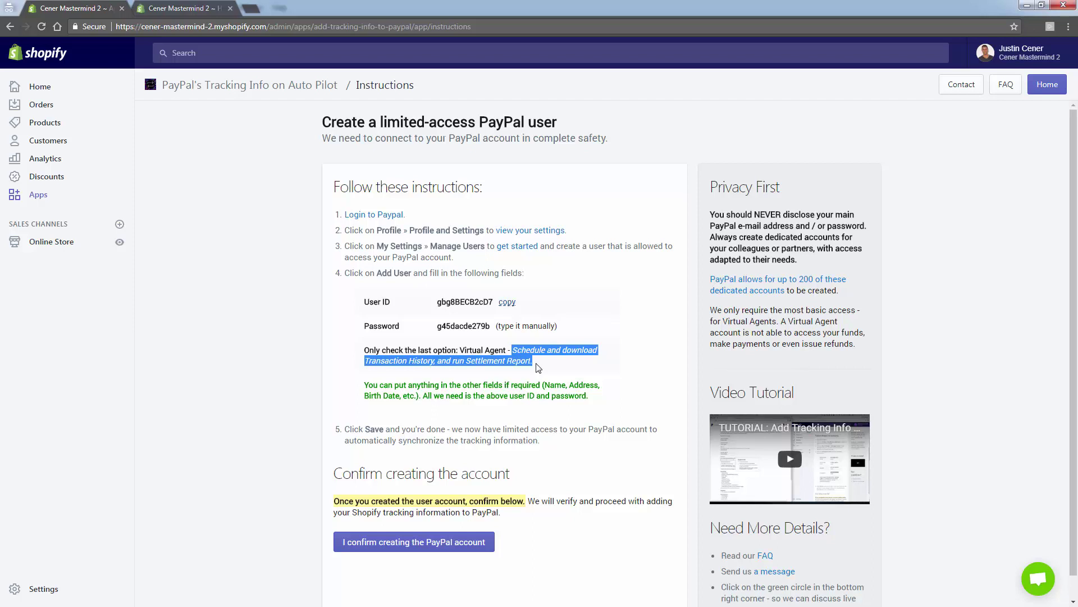
{"action": "left_click", "coordinate": [538, 368]}
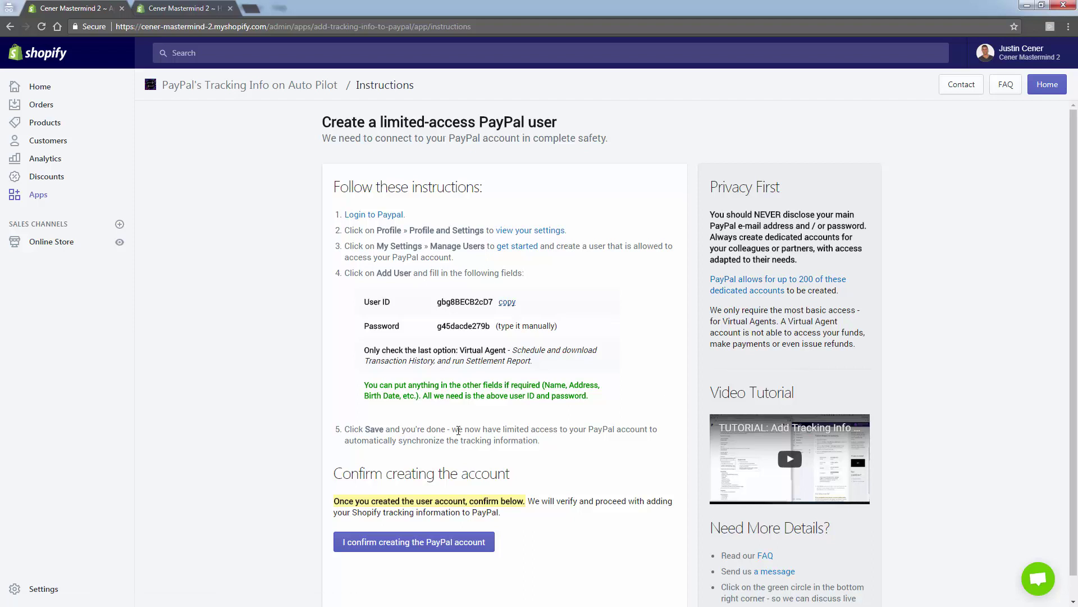
{"action": "scroll", "coordinate": [458, 430], "scroll_direction": "down", "scroll_amount": 1}
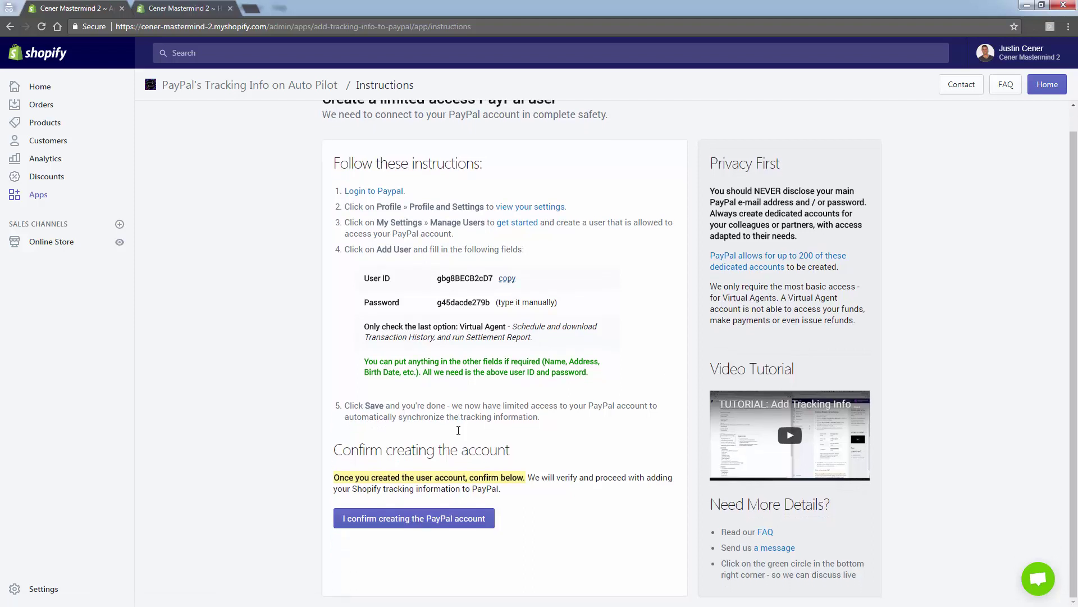
Confirm creating the PayPal account and save the free trial with Orders Shipped From Now On.
{"action": "left_click", "coordinate": [391, 531]}
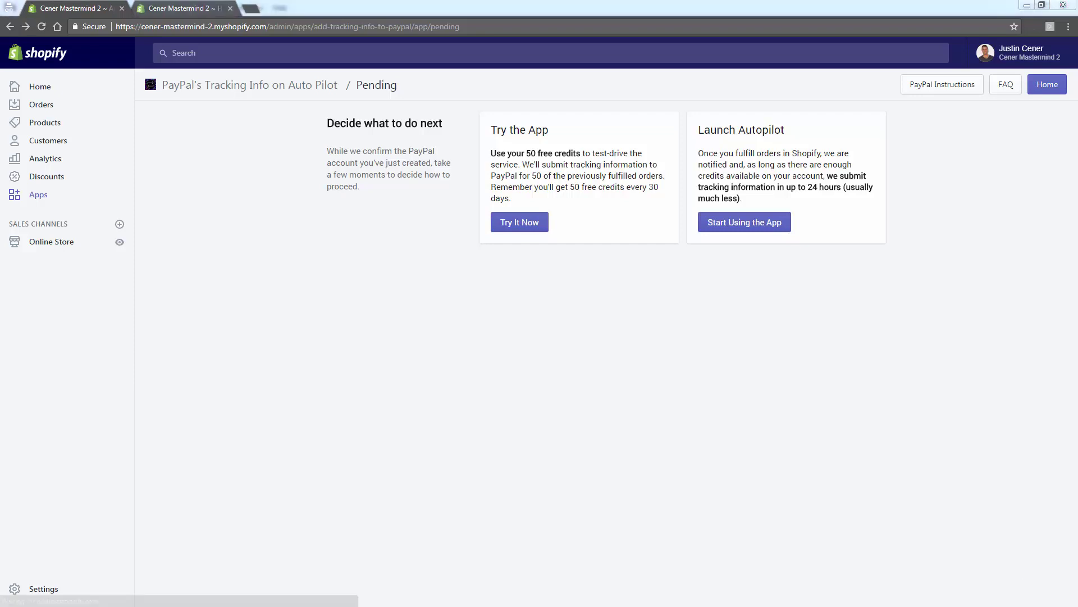
{"action": "left_click", "coordinate": [510, 223]}
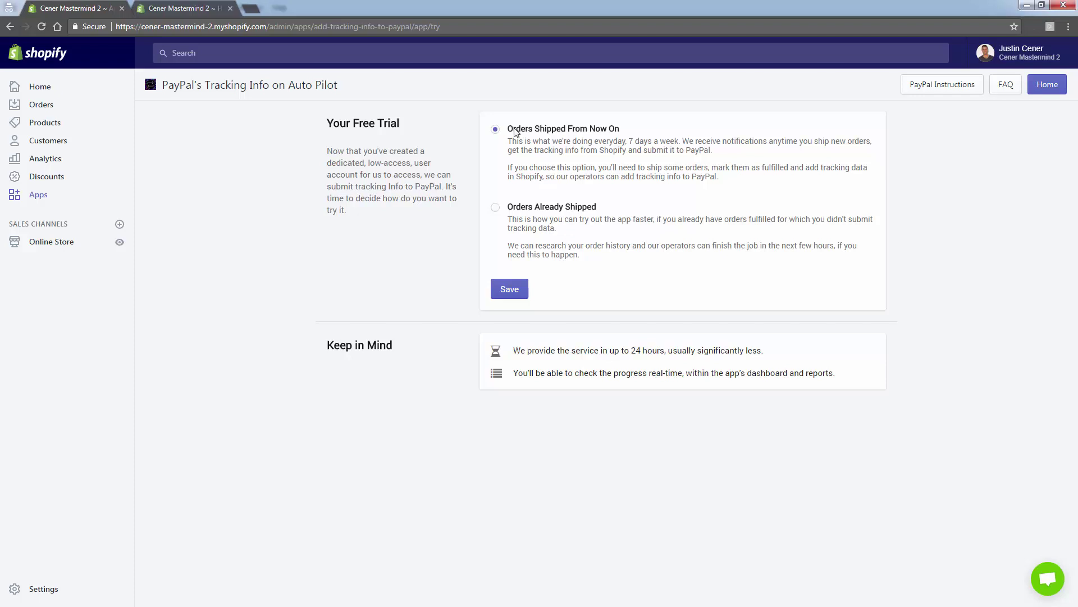
{"action": "left_click", "coordinate": [499, 291]}
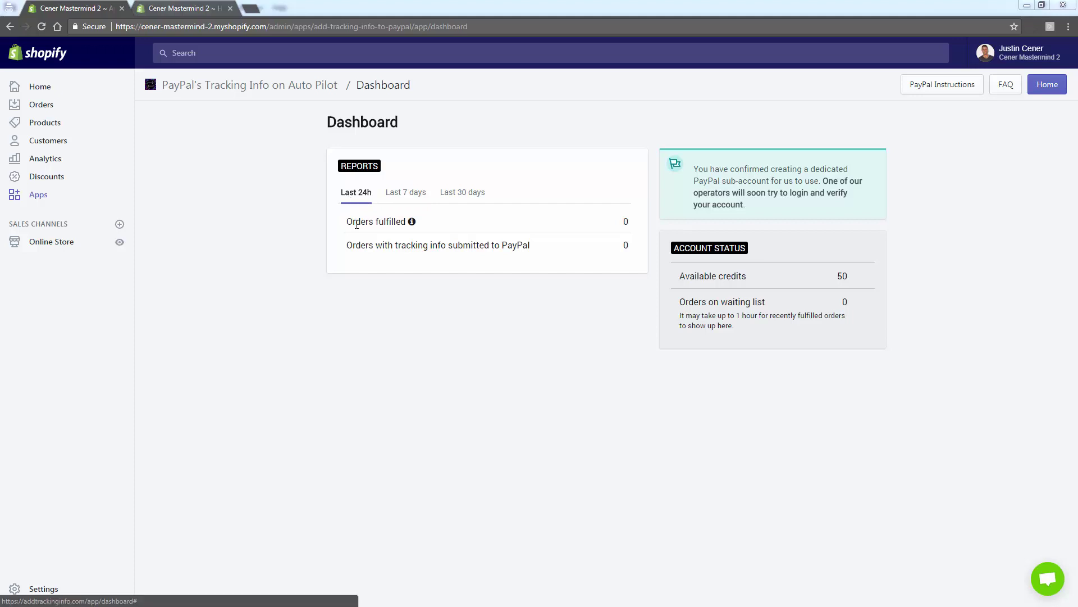
Examine the last 24 hours report on the dashboard for orders fulfilled and orders with tracking info submitted to PayPal.
{"action": "mouse_move", "coordinate": [412, 221]}
{"action": "left_click_drag", "start_coordinate": [344, 225], "coordinate": [405, 224]}
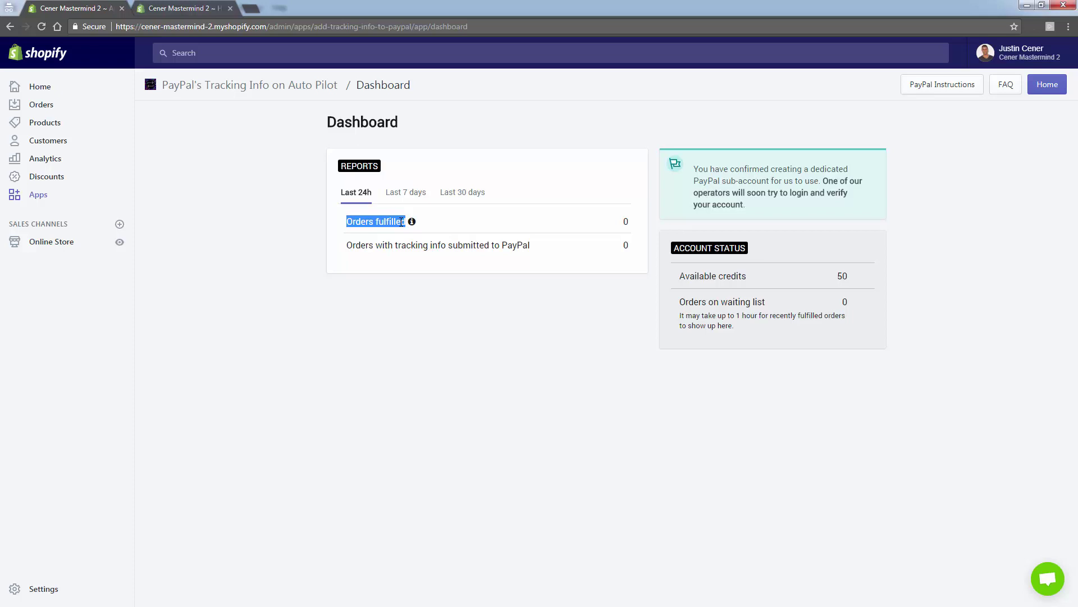
{"action": "triple_click", "coordinate": [401, 248]}
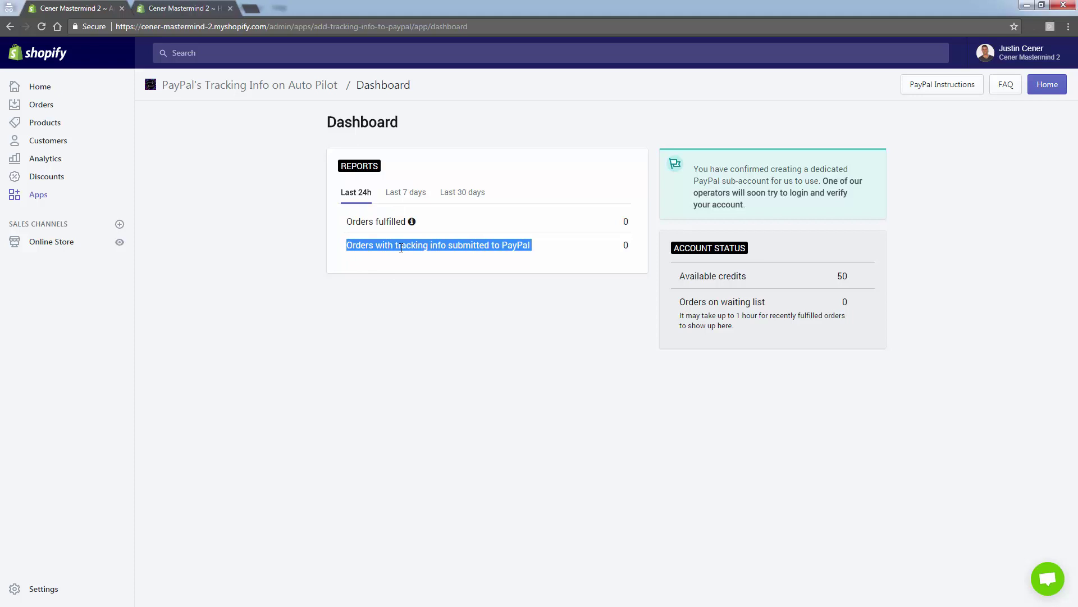
{"action": "left_click", "coordinate": [410, 265]}
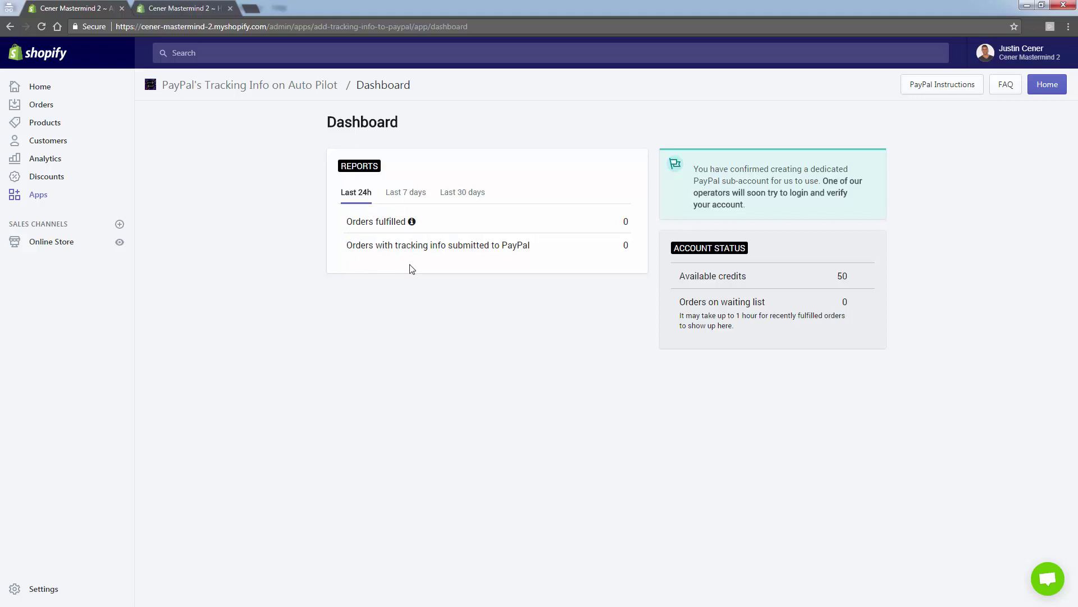
{"action": "triple_click", "coordinate": [626, 224]}
{"action": "left_click", "coordinate": [626, 225]}
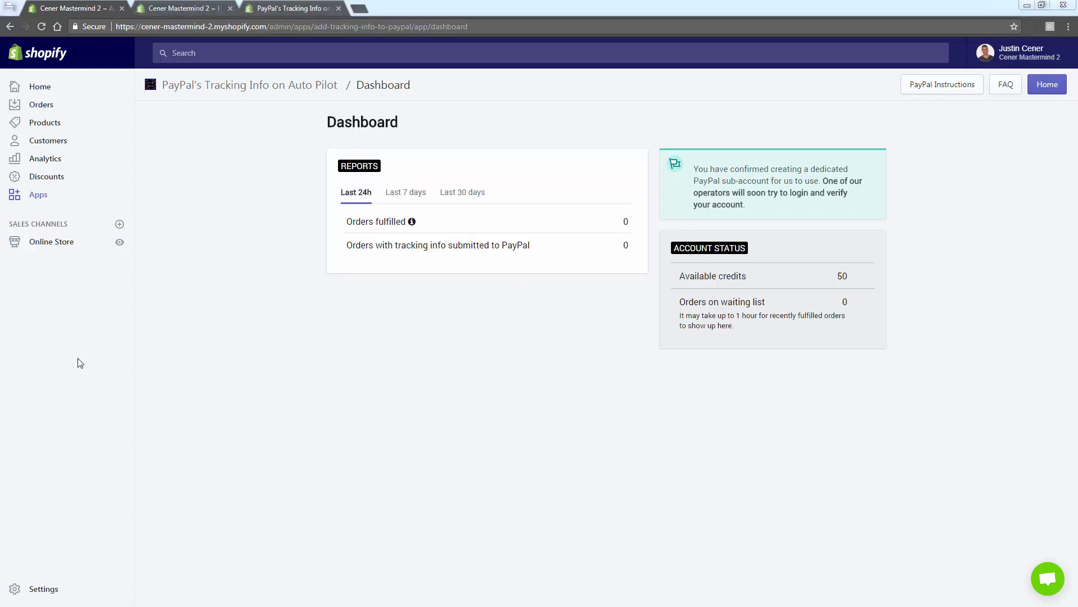
Look through the listing's screenshots of account status, real-time submission reports and monthly billing, and close the viewer.
{"action": "scroll", "coordinate": [849, 376], "scroll_direction": "down", "scroll_amount": 6}
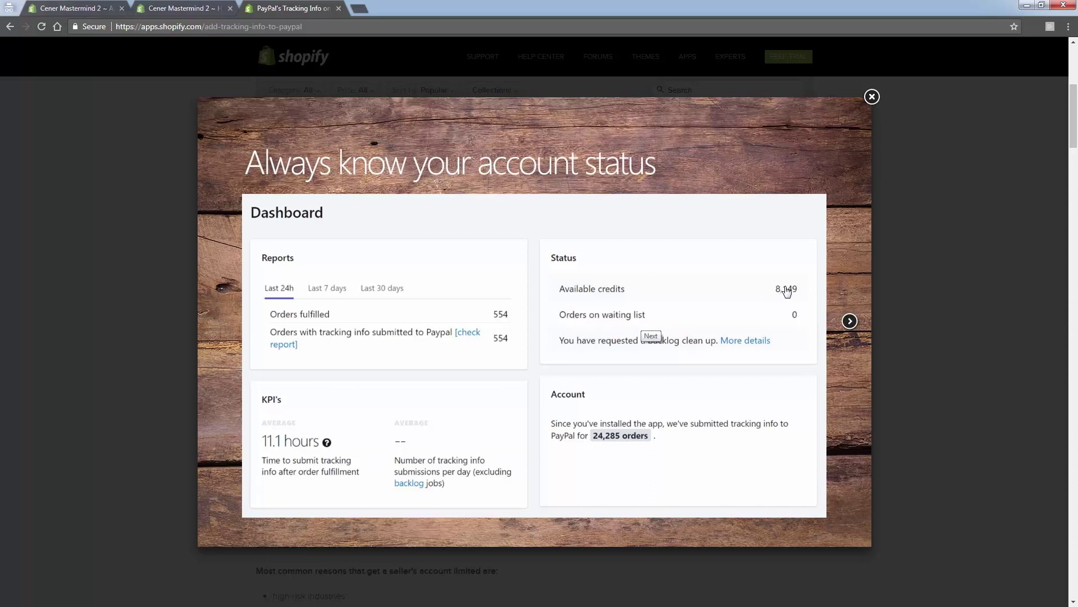
{"action": "left_click", "coordinate": [847, 330]}
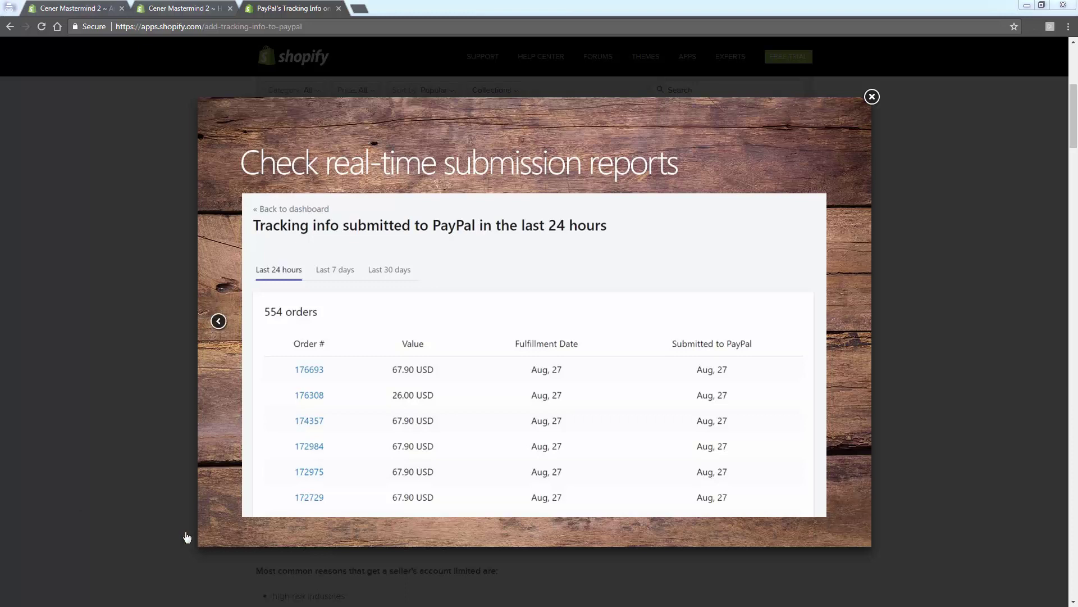
{"action": "left_click", "coordinate": [849, 321]}
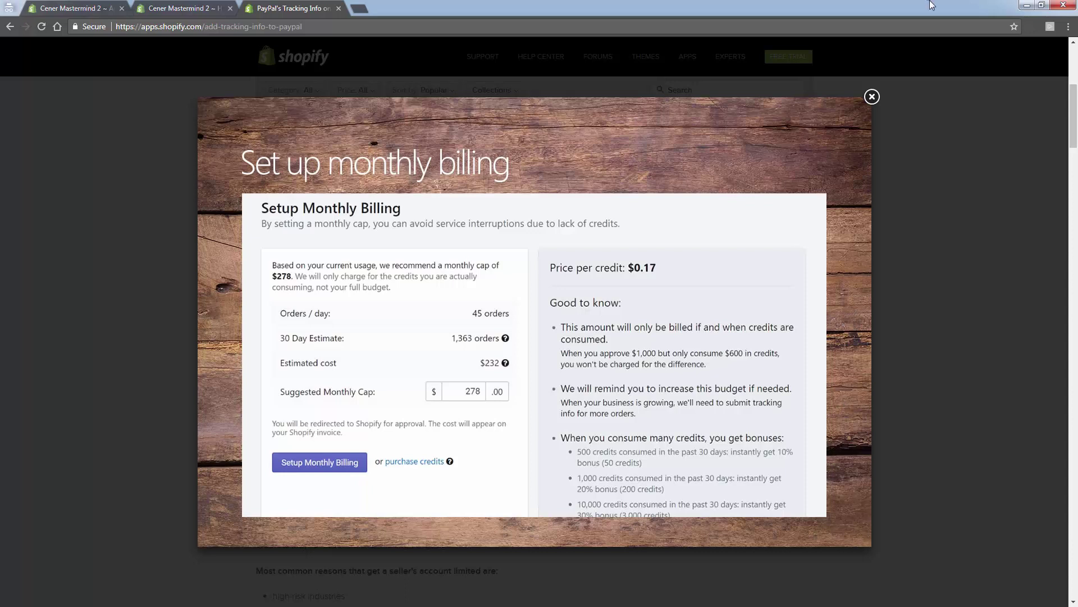
{"action": "left_click", "coordinate": [875, 97]}
Highlight the full app title, PayPal's Tracking Info on Auto Pilot, in the listing's heading.
{"action": "scroll", "coordinate": [890, 258], "scroll_direction": "up", "scroll_amount": 6}
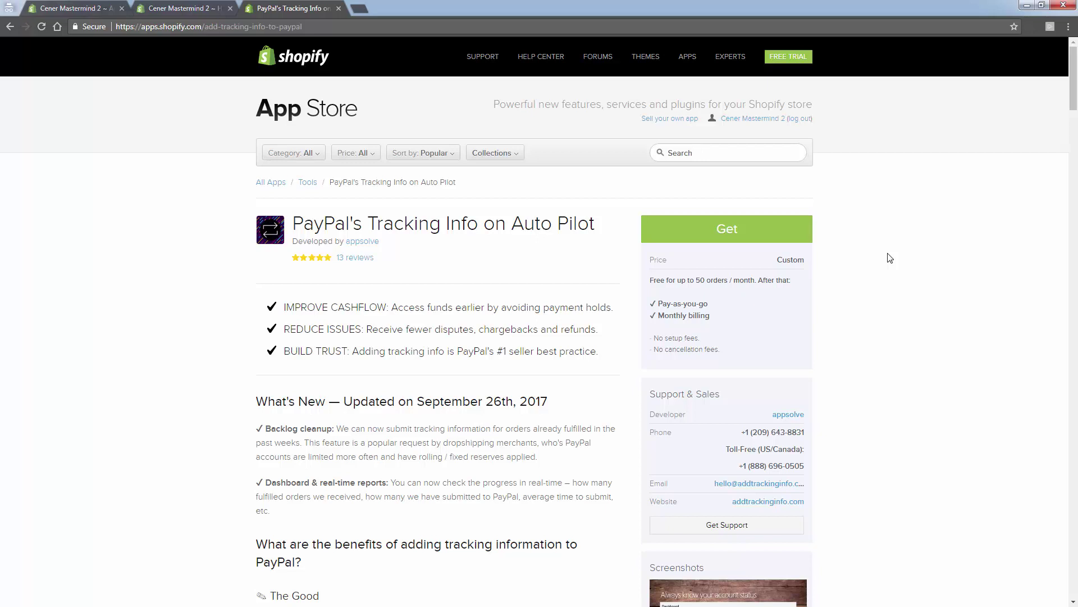
{"action": "double_click", "coordinate": [356, 222]}
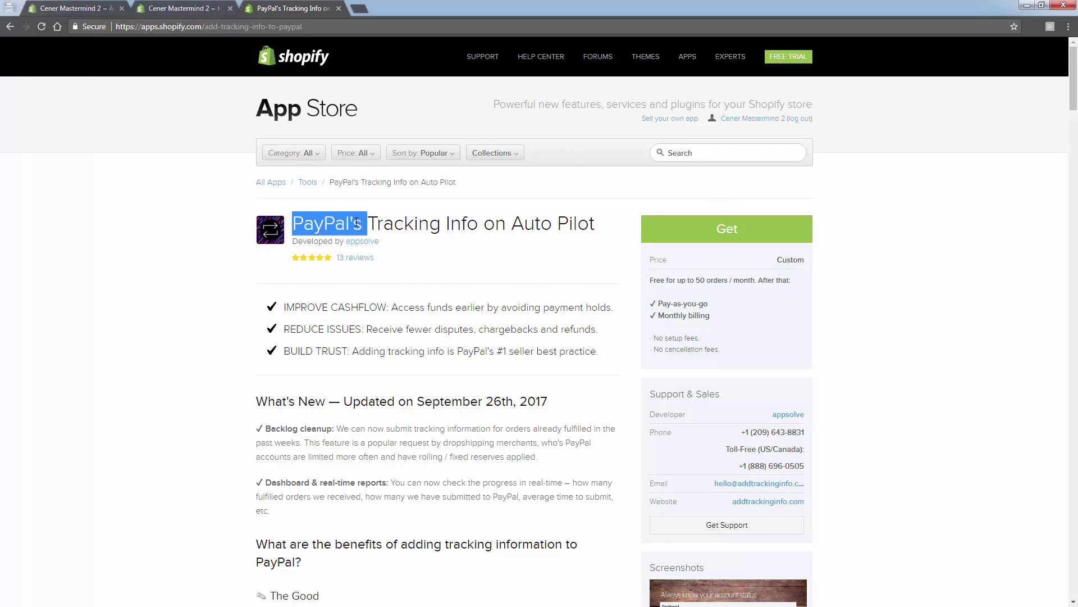
{"action": "left_click", "coordinate": [356, 222]}
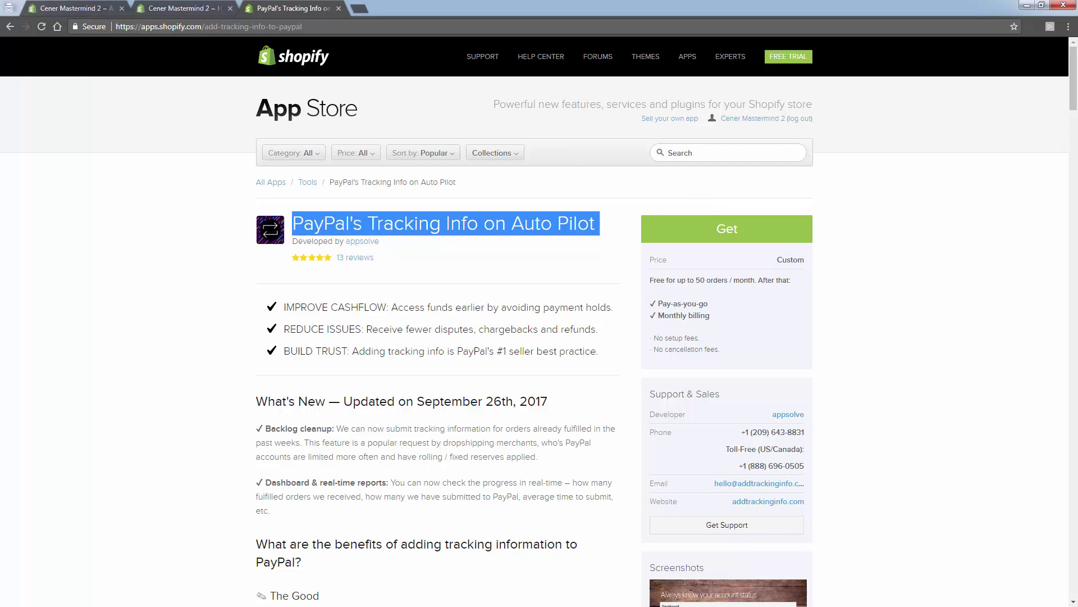